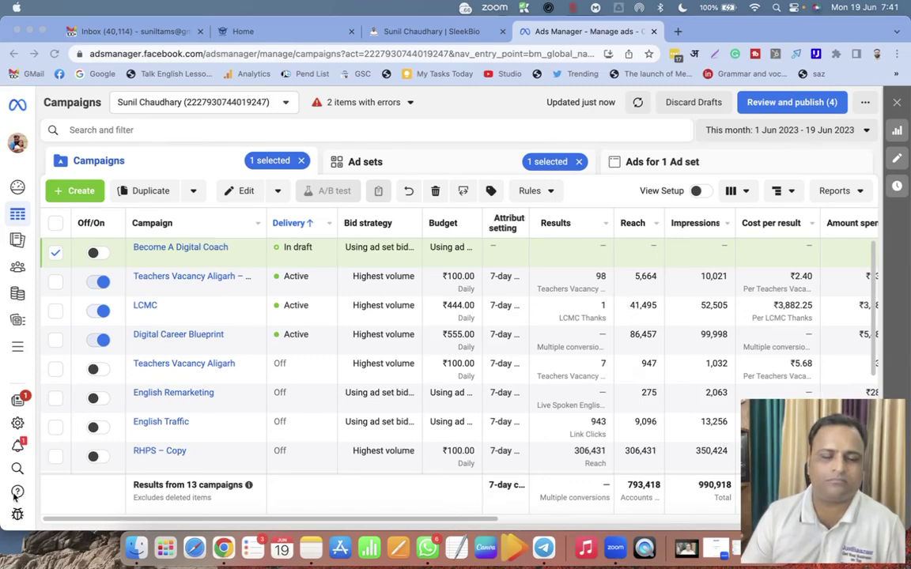
Open the Help panel and scroll through its articles and resources
{"action": "left_click", "coordinate": [21, 494]}
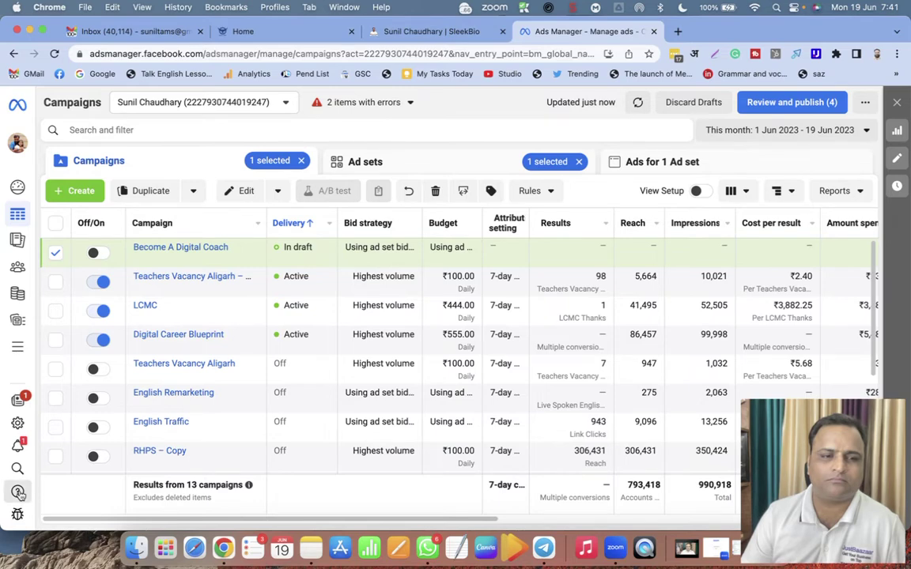
{"action": "left_click", "coordinate": [19, 493]}
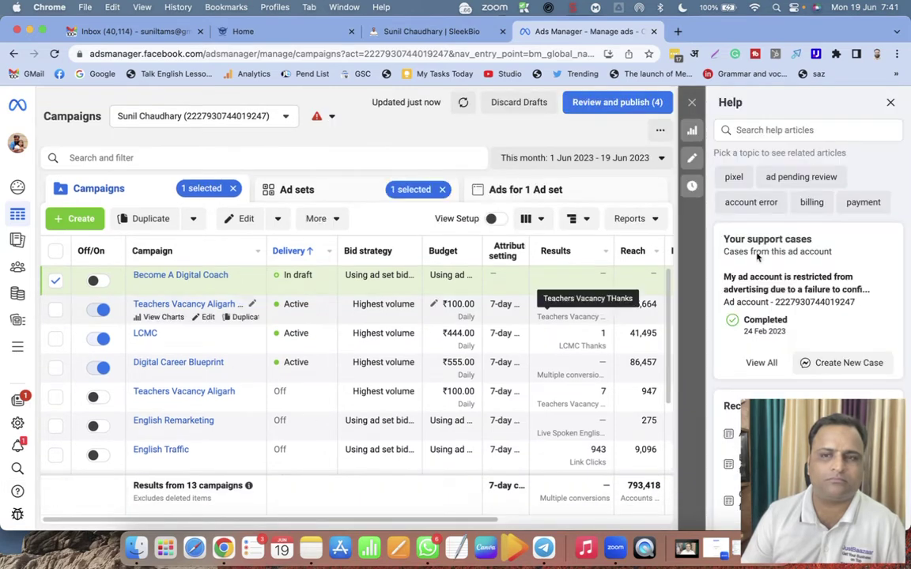
{"action": "left_click_drag", "start_coordinate": [815, 407], "coordinate": [80, 407]}
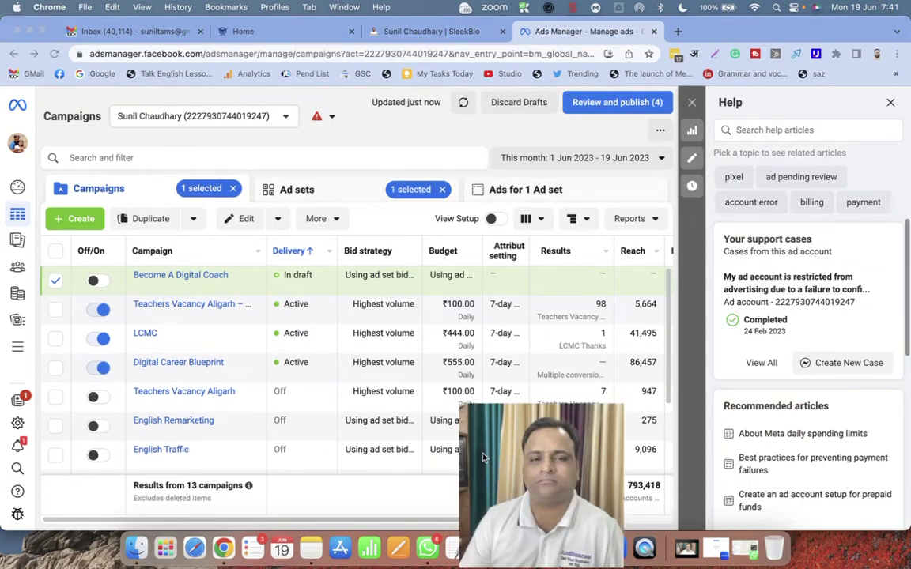
{"action": "scroll", "coordinate": [795, 362], "scroll_direction": "down", "scroll_amount": 2}
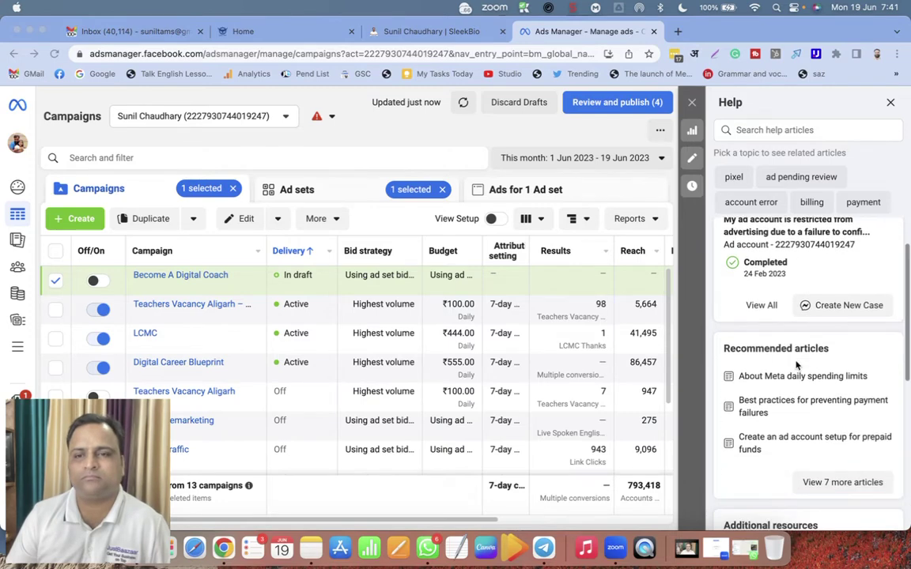
{"action": "scroll", "coordinate": [804, 342], "scroll_direction": "down", "scroll_amount": 3}
{"action": "scroll", "coordinate": [803, 342], "scroll_direction": "down", "scroll_amount": 1}
{"action": "scroll", "coordinate": [805, 344], "scroll_direction": "down", "scroll_amount": 2}
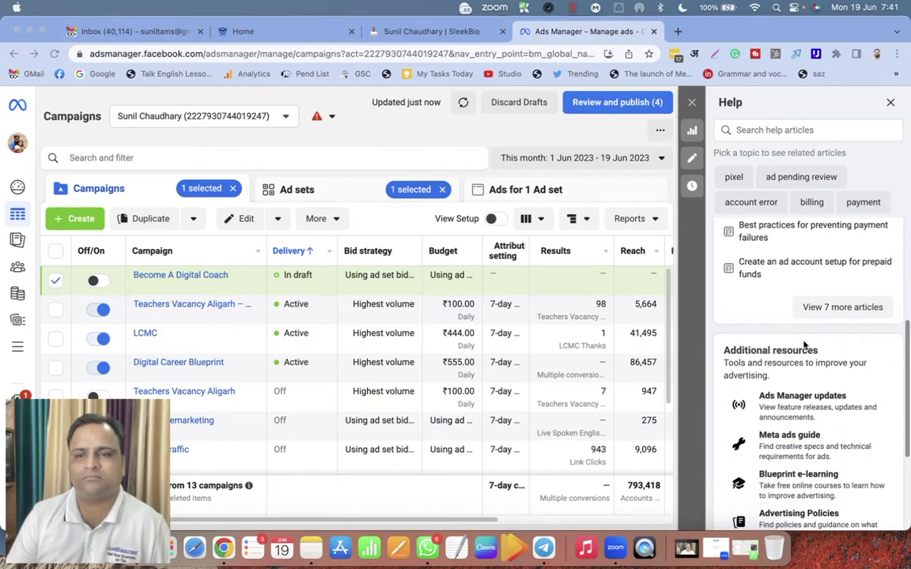
{"action": "scroll", "coordinate": [806, 345], "scroll_direction": "down", "scroll_amount": 2}
{"action": "scroll", "coordinate": [808, 343], "scroll_direction": "down", "scroll_amount": 1}
{"action": "scroll", "coordinate": [808, 342], "scroll_direction": "down", "scroll_amount": 1}
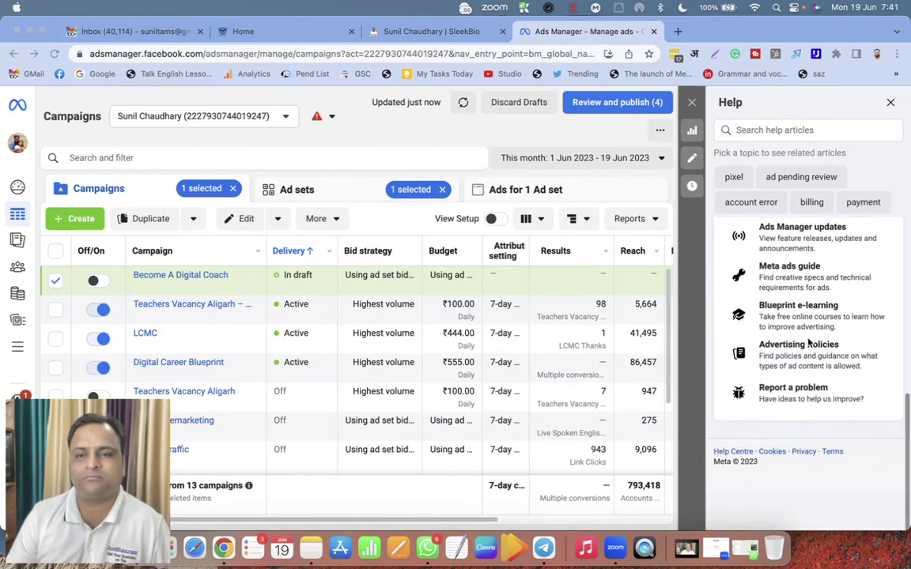
{"action": "scroll", "coordinate": [811, 343], "scroll_direction": "up", "scroll_amount": 5}
{"action": "scroll", "coordinate": [813, 343], "scroll_direction": "up", "scroll_amount": 1}
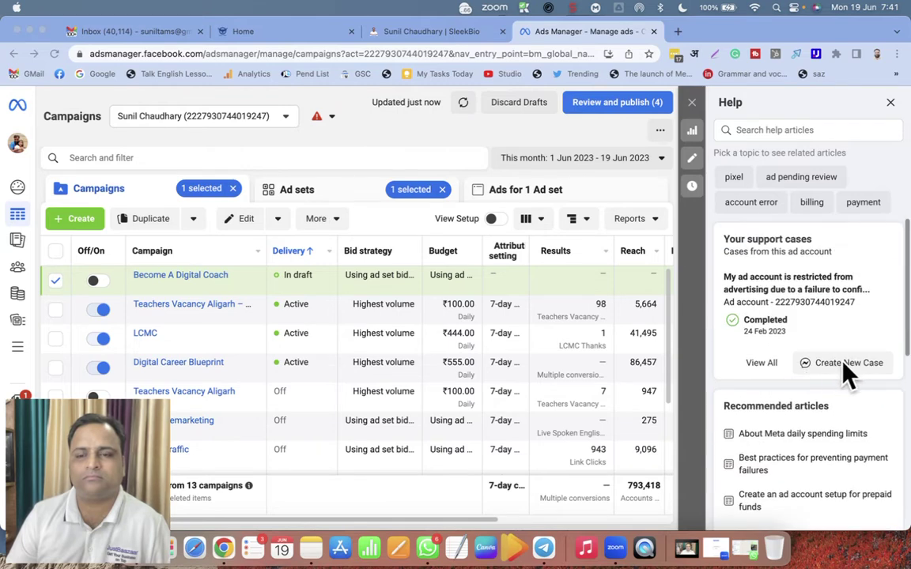
{"action": "left_click", "coordinate": [843, 364]}
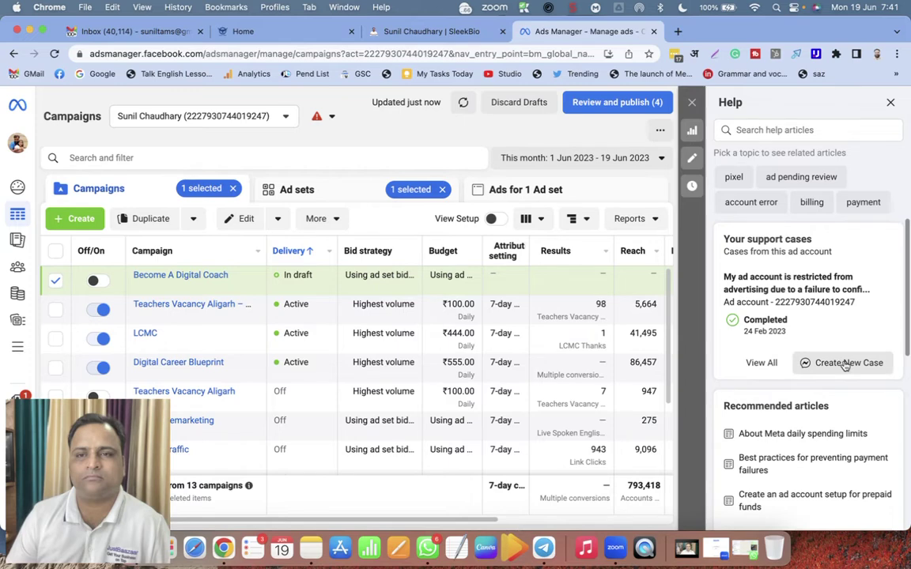
Create a new support case and pick Other issues from the full issue list
{"action": "left_click", "coordinate": [850, 363]}
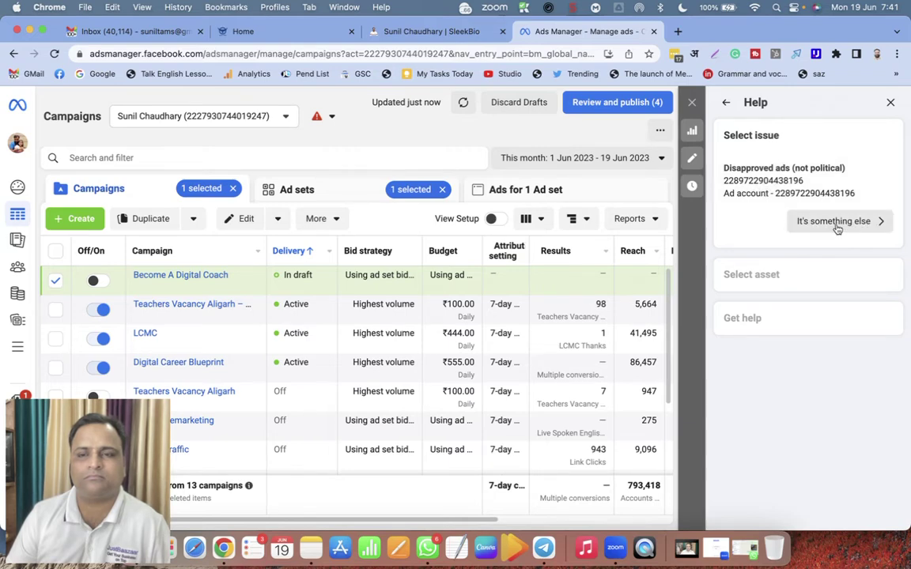
{"action": "left_click", "coordinate": [837, 224]}
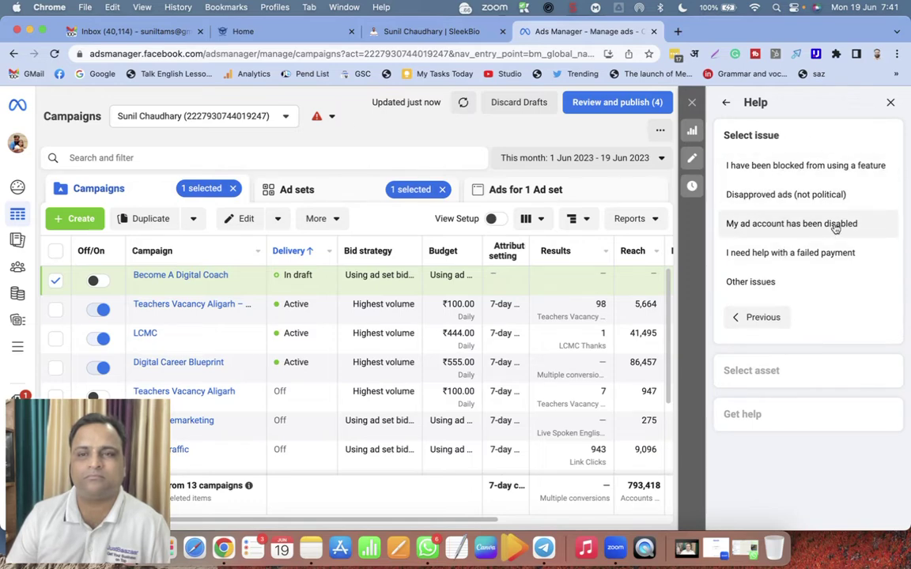
{"action": "left_click", "coordinate": [751, 282]}
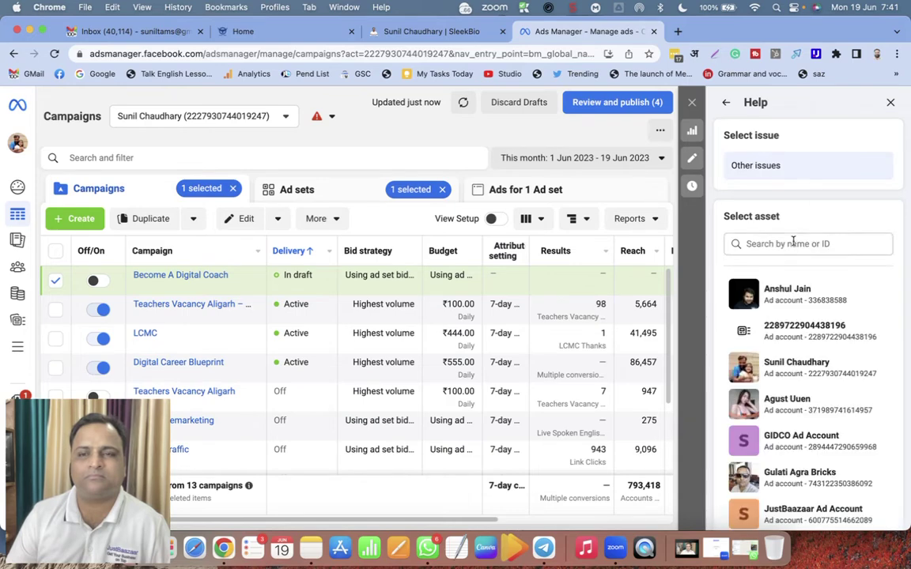
Choose the Sunil Chaudhary ad account as the case's asset
{"action": "left_click", "coordinate": [793, 244]}
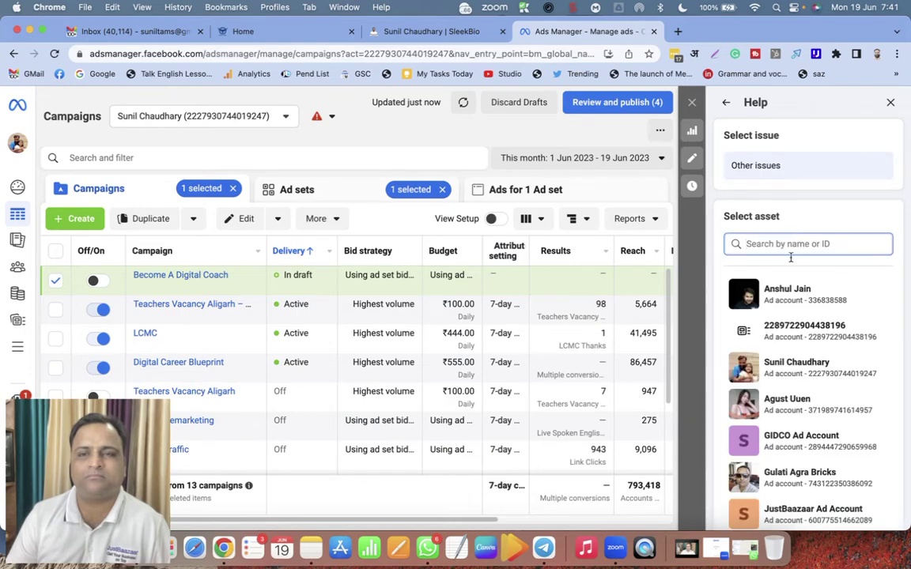
{"action": "left_click", "coordinate": [792, 375]}
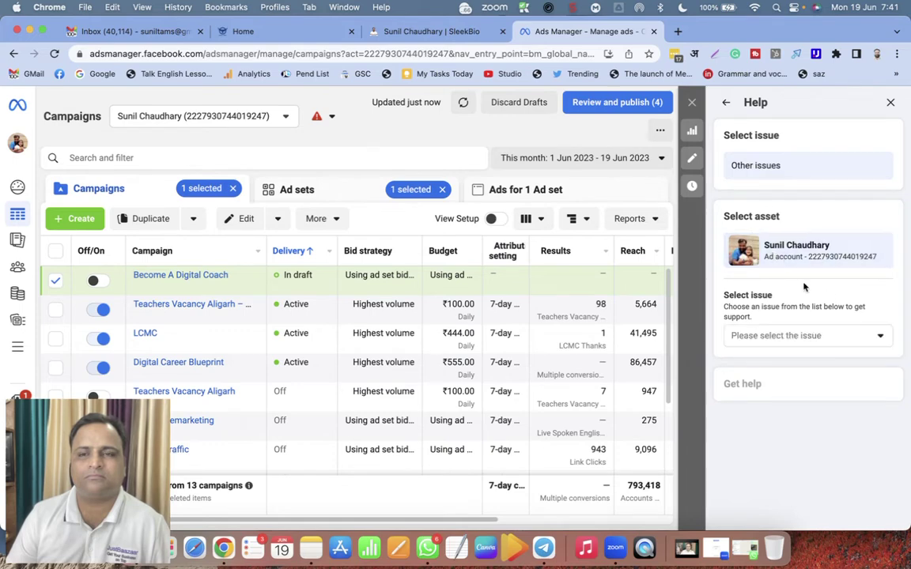
Select 'I need help with ad account admin permissions' as the specific issue
{"action": "left_click", "coordinate": [802, 335]}
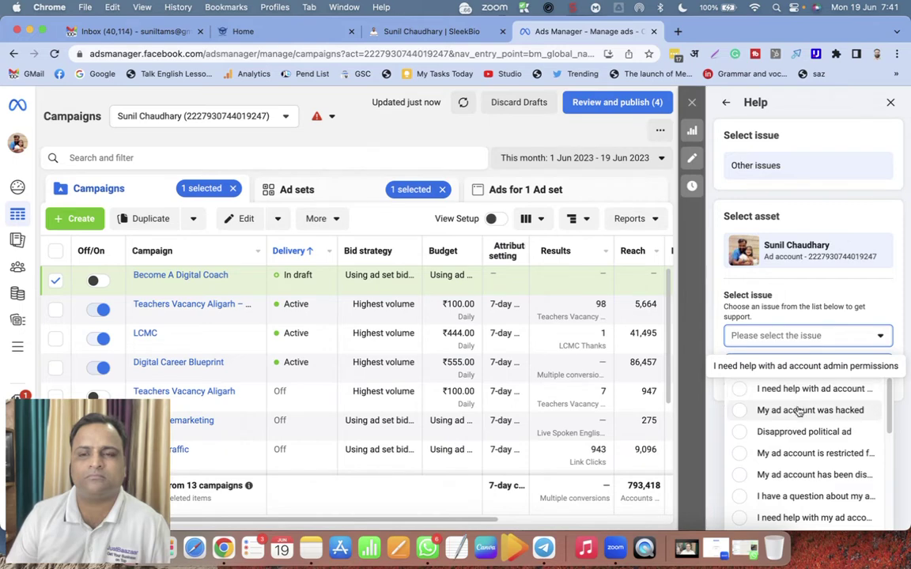
{"action": "scroll", "coordinate": [803, 439], "scroll_direction": "down", "scroll_amount": 1}
{"action": "scroll", "coordinate": [805, 449], "scroll_direction": "down", "scroll_amount": 3}
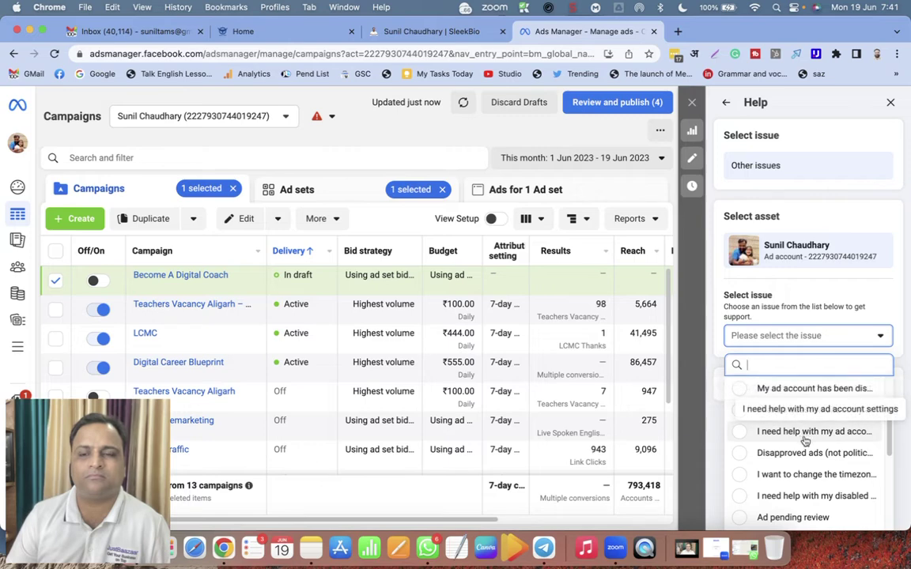
{"action": "scroll", "coordinate": [806, 439], "scroll_direction": "down", "scroll_amount": 1}
{"action": "scroll", "coordinate": [829, 475], "scroll_direction": "down", "scroll_amount": 1}
{"action": "scroll", "coordinate": [807, 496], "scroll_direction": "down", "scroll_amount": 1}
{"action": "scroll", "coordinate": [808, 506], "scroll_direction": "down", "scroll_amount": 1}
{"action": "scroll", "coordinate": [808, 518], "scroll_direction": "down", "scroll_amount": 2}
{"action": "scroll", "coordinate": [821, 518], "scroll_direction": "down", "scroll_amount": 3}
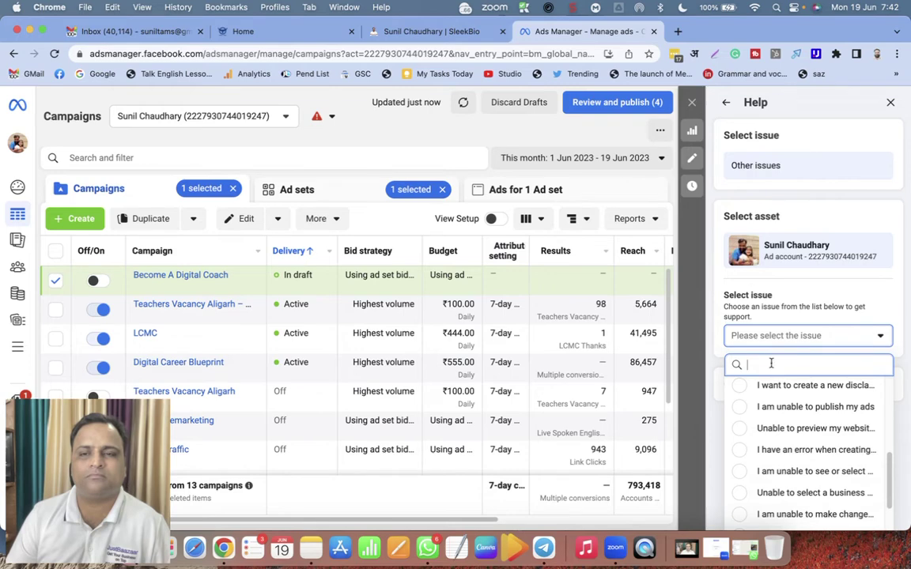
{"action": "left_click", "coordinate": [709, 357]}
{"action": "left_click", "coordinate": [771, 342]}
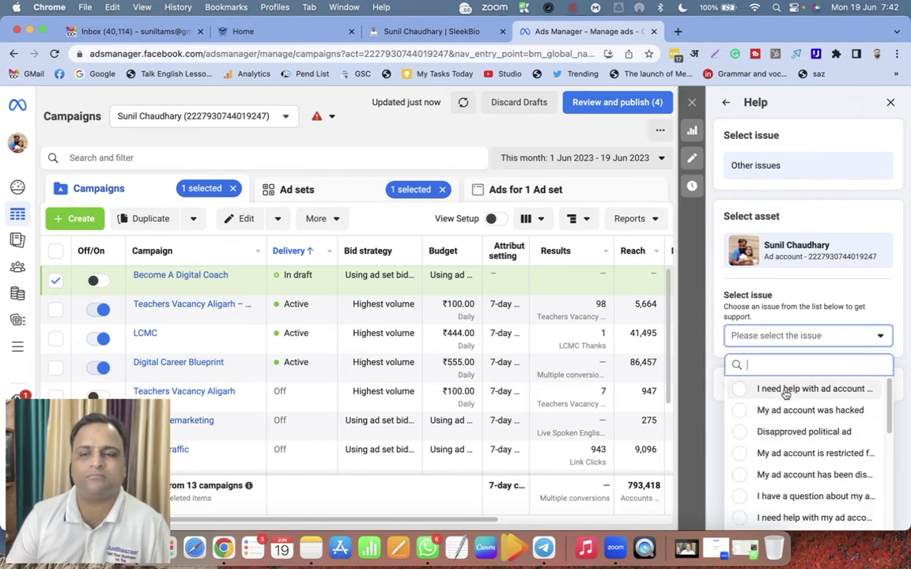
{"action": "left_click", "coordinate": [785, 390]}
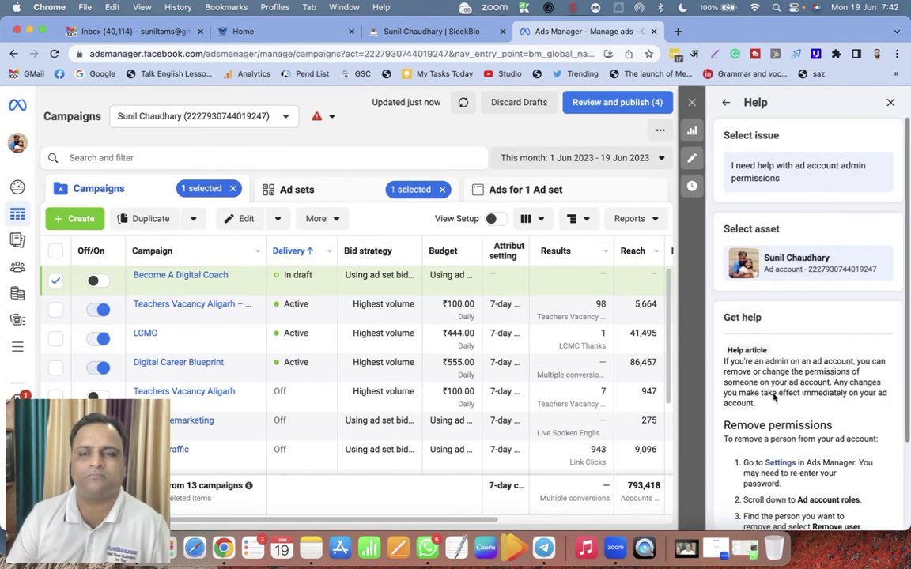
{"action": "scroll", "coordinate": [800, 350], "scroll_direction": "down", "scroll_amount": 1}
{"action": "scroll", "coordinate": [814, 380], "scroll_direction": "down", "scroll_amount": 4}
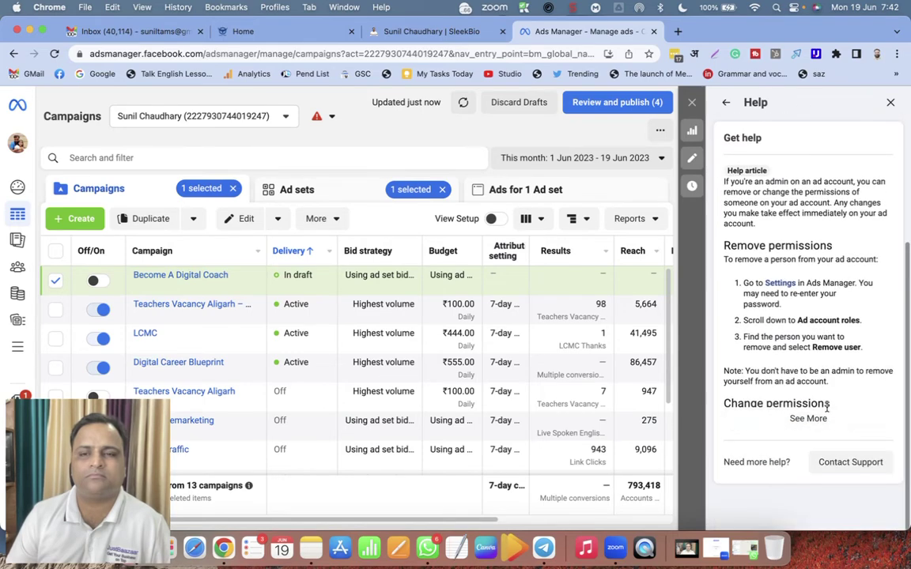
Skip the permissions article and request Contact Support
{"action": "left_click", "coordinate": [855, 467]}
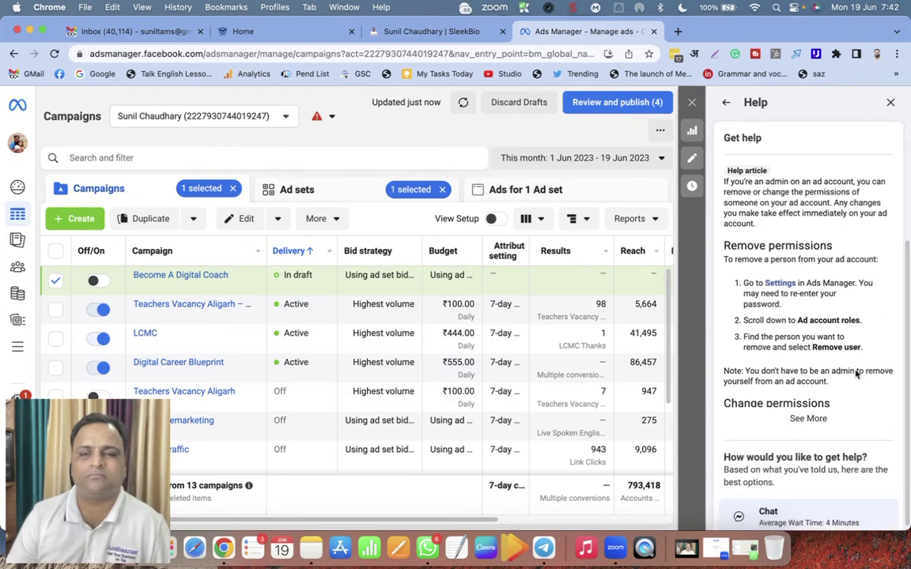
{"action": "scroll", "coordinate": [856, 380], "scroll_direction": "down", "scroll_amount": 3}
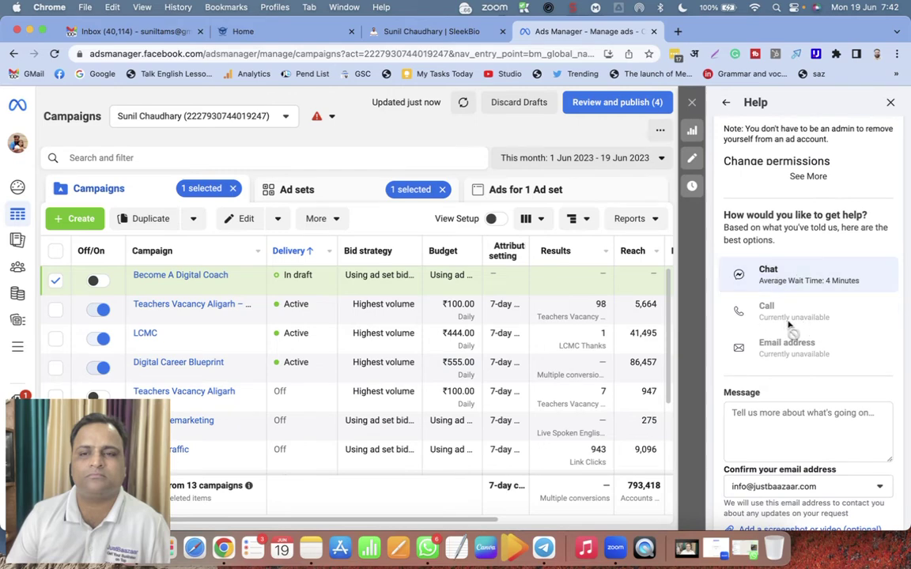
Write 'Hi' in the message box and start the support chat
{"action": "left_click", "coordinate": [781, 432]}
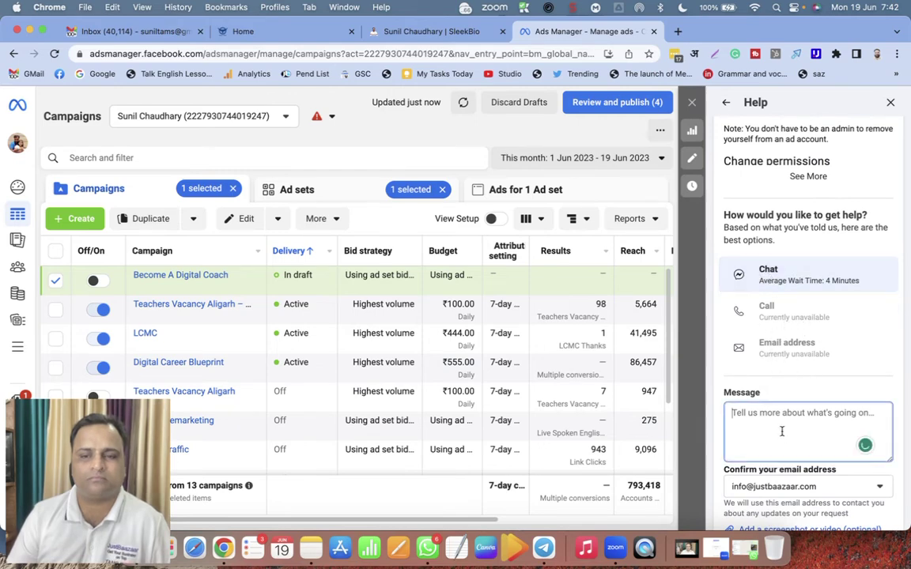
{"action": "type", "text": "Hi"}
{"action": "scroll", "coordinate": [790, 429], "scroll_direction": "down", "scroll_amount": 2}
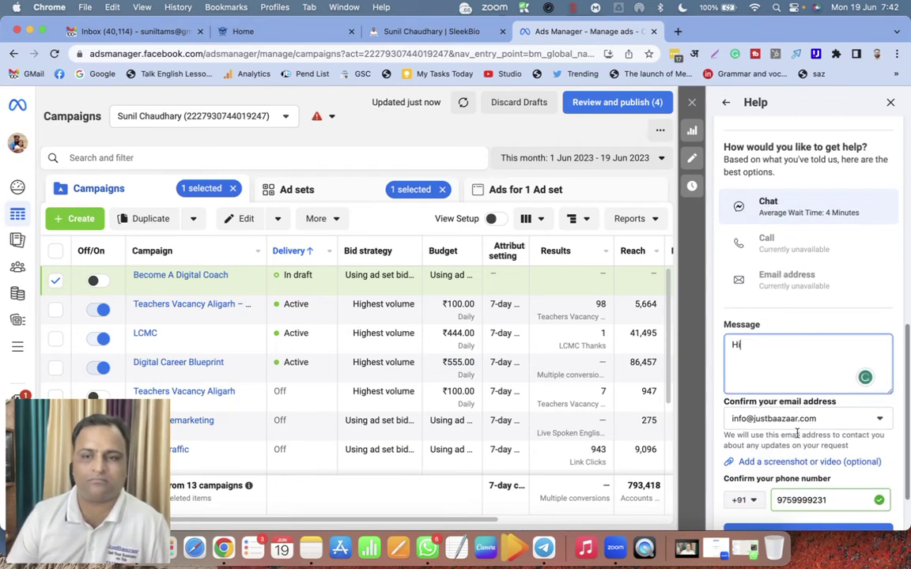
{"action": "scroll", "coordinate": [773, 431], "scroll_direction": "down", "scroll_amount": 2}
{"action": "left_click", "coordinate": [768, 465]}
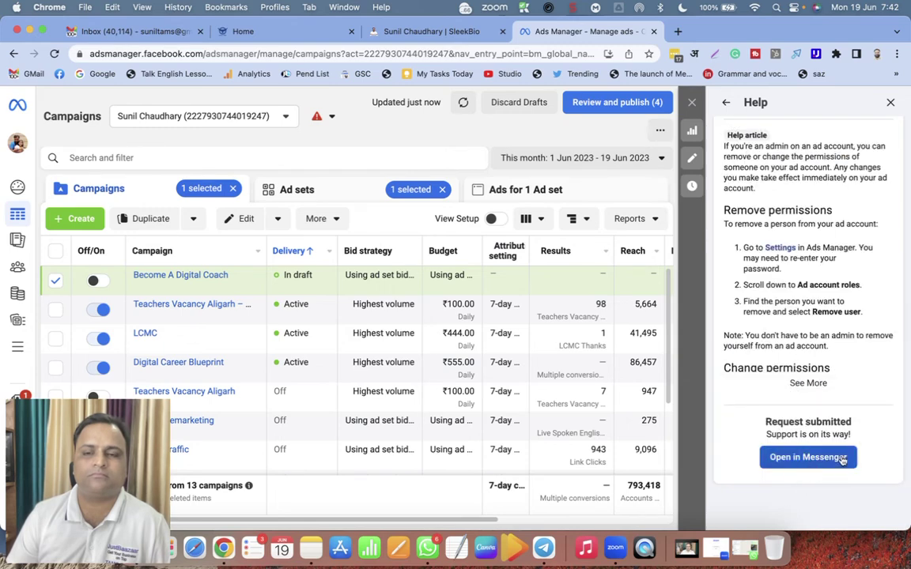
Move the support chat to Messenger, continuing with the logged-in account
{"action": "left_click", "coordinate": [842, 459]}
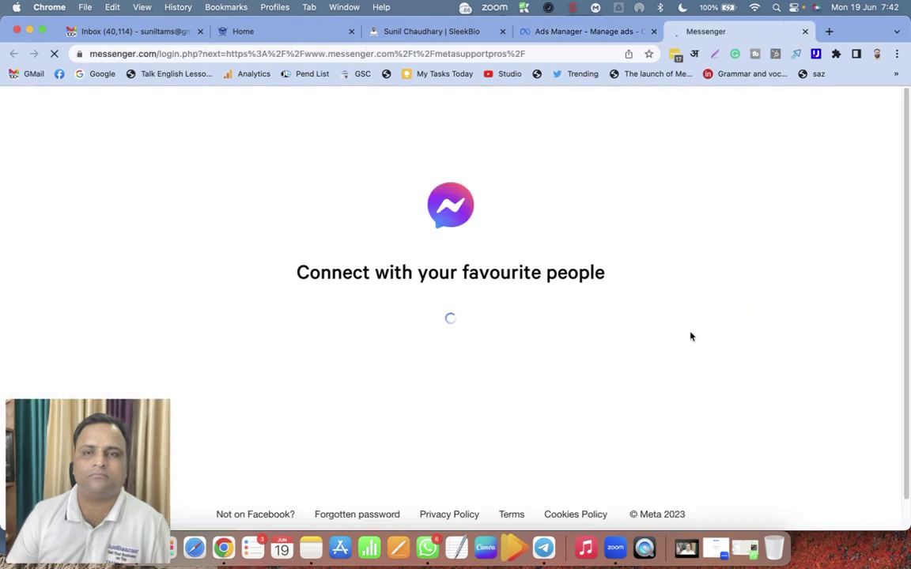
{"action": "left_click", "coordinate": [494, 327]}
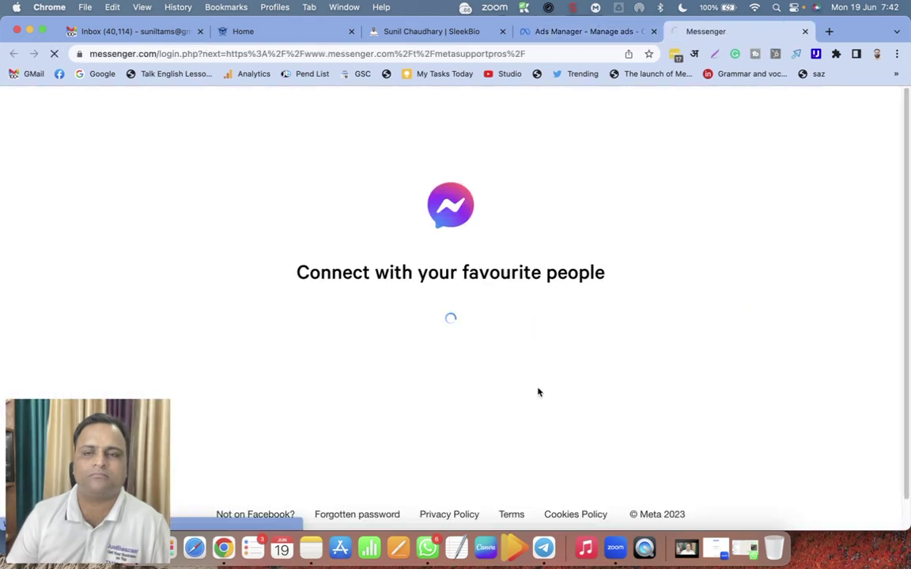